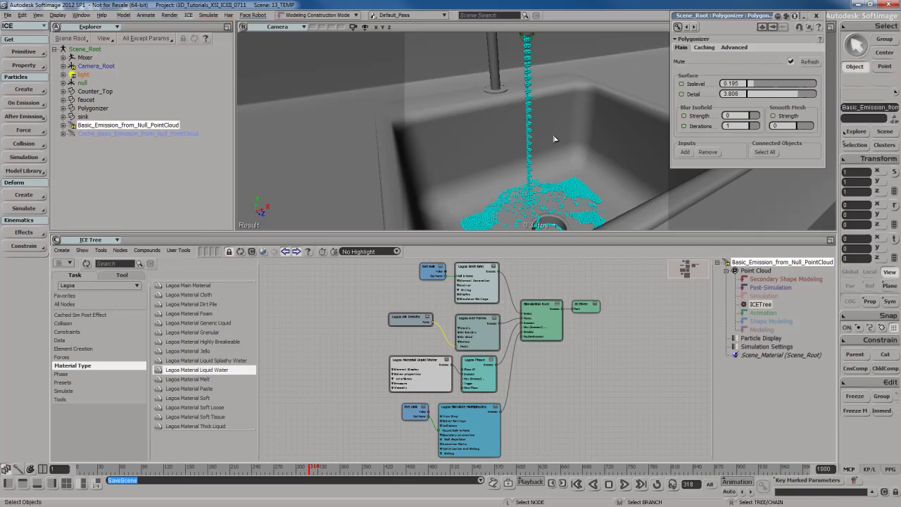
# - Scrub the Lagoa sink water simulation on the timeline to frame 329
pyautogui.moveTo(314, 468)
pyautogui.mouseDown()
pyautogui.moveTo(262, 467)
pyautogui.moveTo(321, 467)
pyautogui.mouseUp()
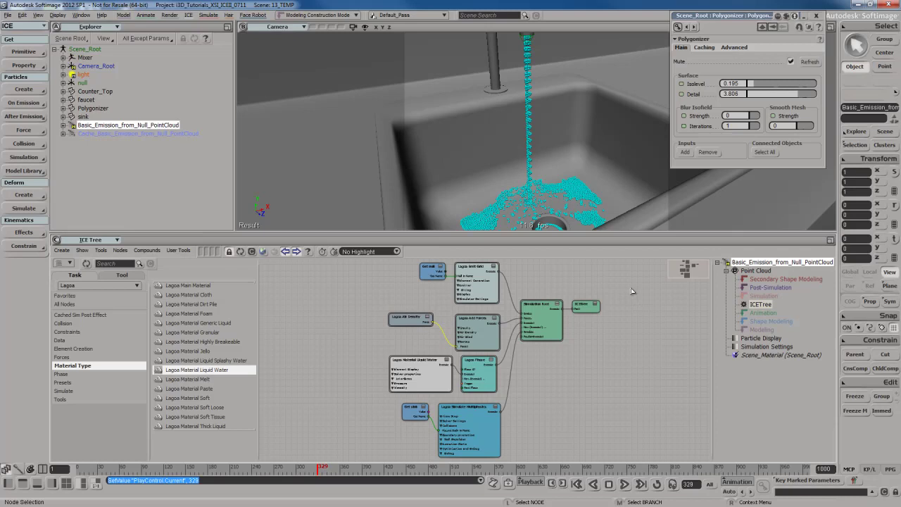
# - Open the Cache Manager from the Model Library menu
pyautogui.click(28, 208)
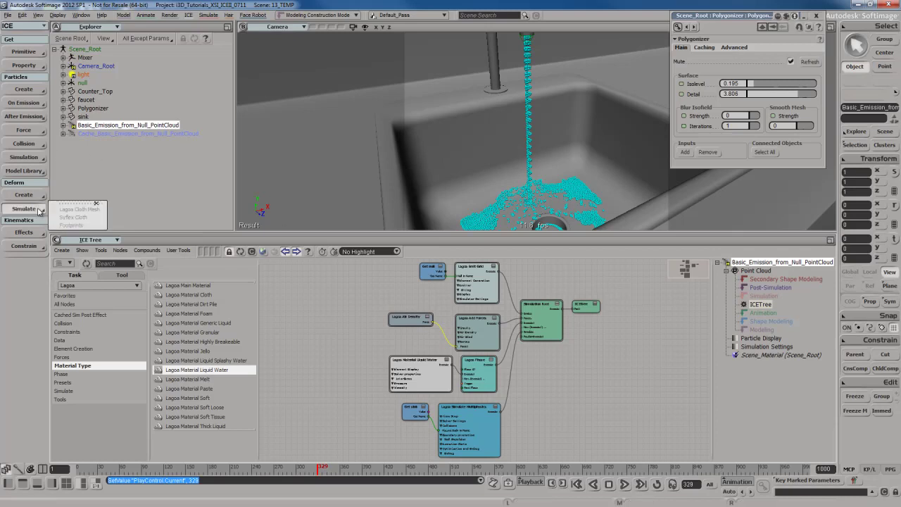
pyautogui.click(37, 169)
pyautogui.click(77, 235)
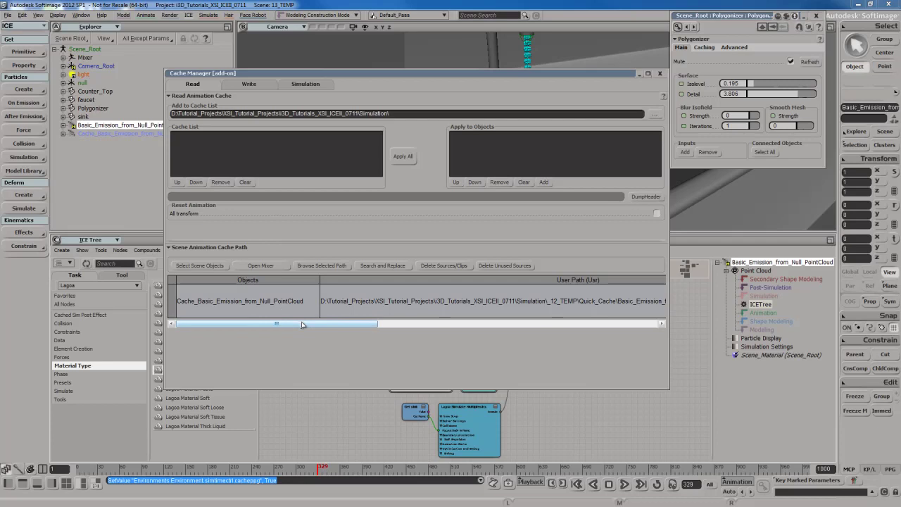
pyautogui.moveTo(302, 325); pyautogui.dragTo(593, 333)
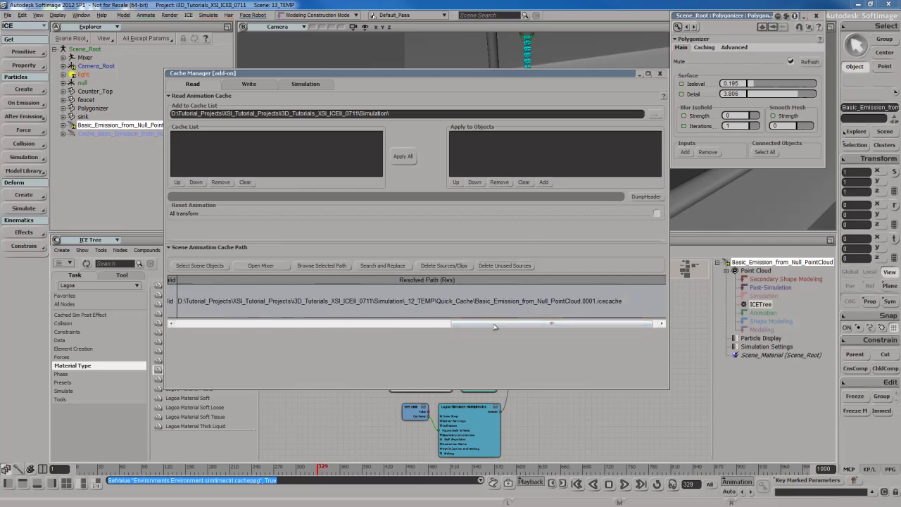
# - Browse to Simulation\_12_TEMP, widening the Browser to show full .icecache names
pyautogui.doubleClick(489, 301)
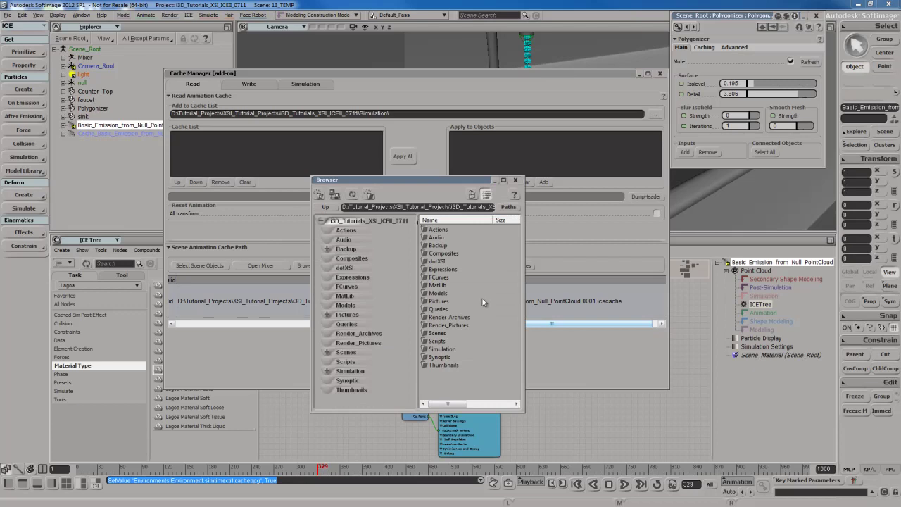
pyautogui.doubleClick(355, 371)
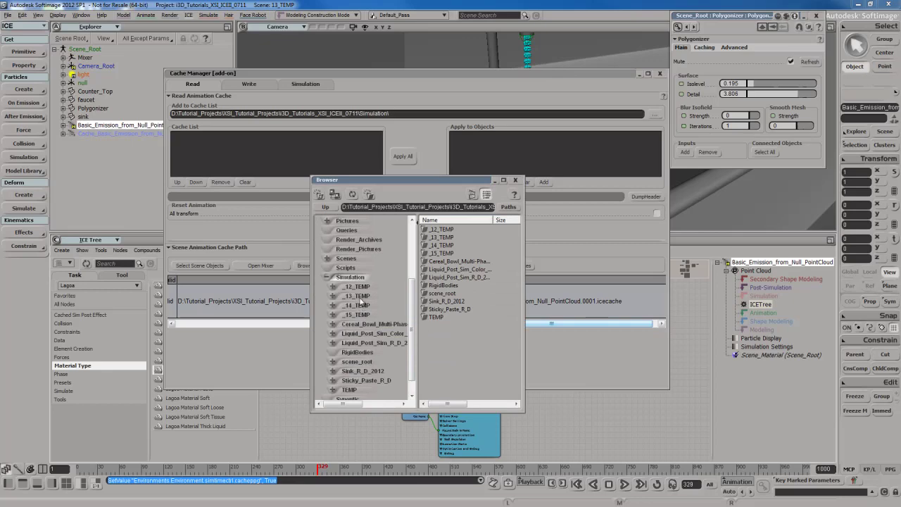
pyautogui.doubleClick(362, 288)
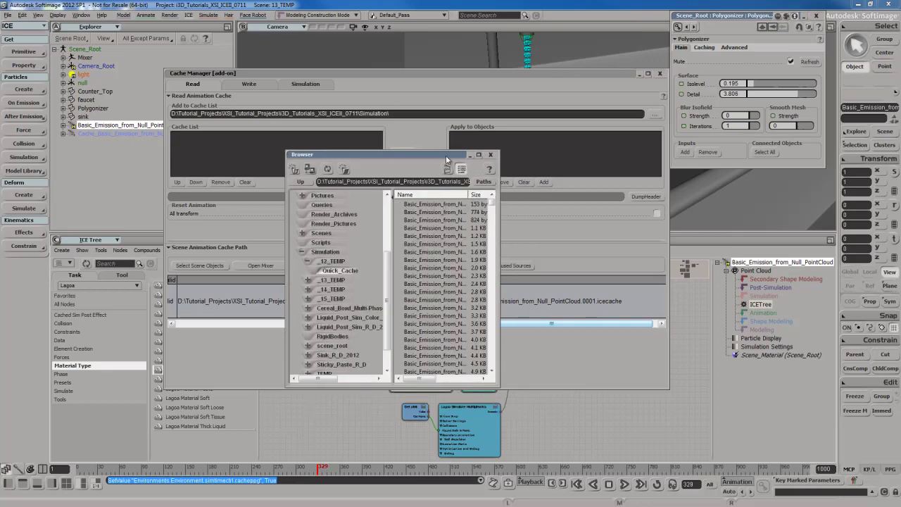
pyautogui.moveTo(446, 155); pyautogui.dragTo(350, 84)
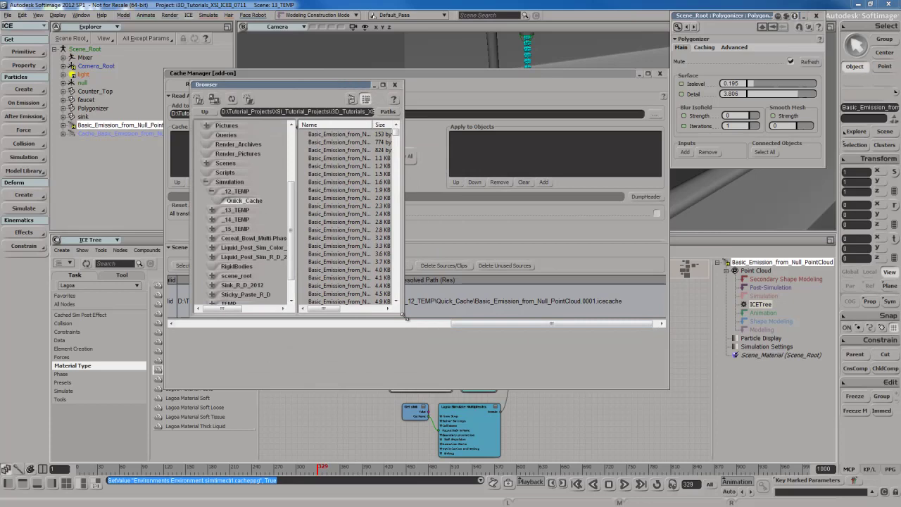
pyautogui.moveTo(402, 315); pyautogui.dragTo(632, 441)
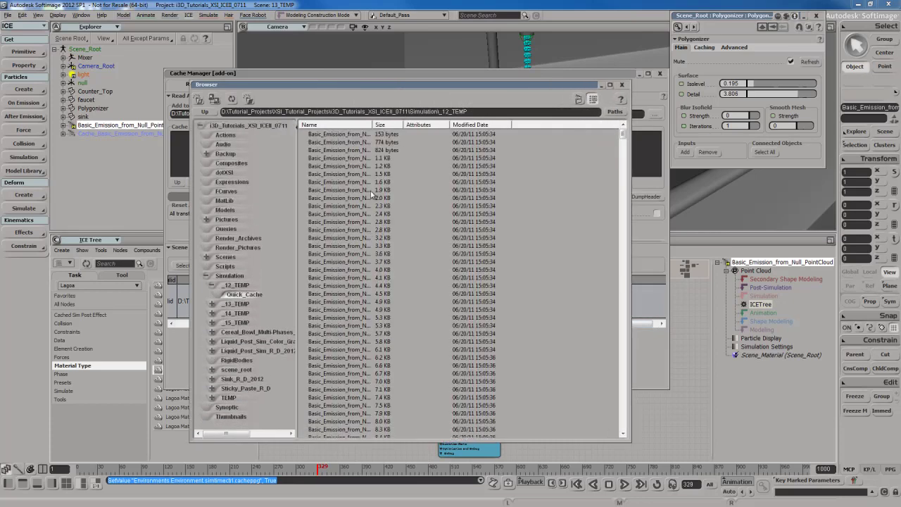
pyautogui.moveTo(373, 125); pyautogui.dragTo(456, 126)
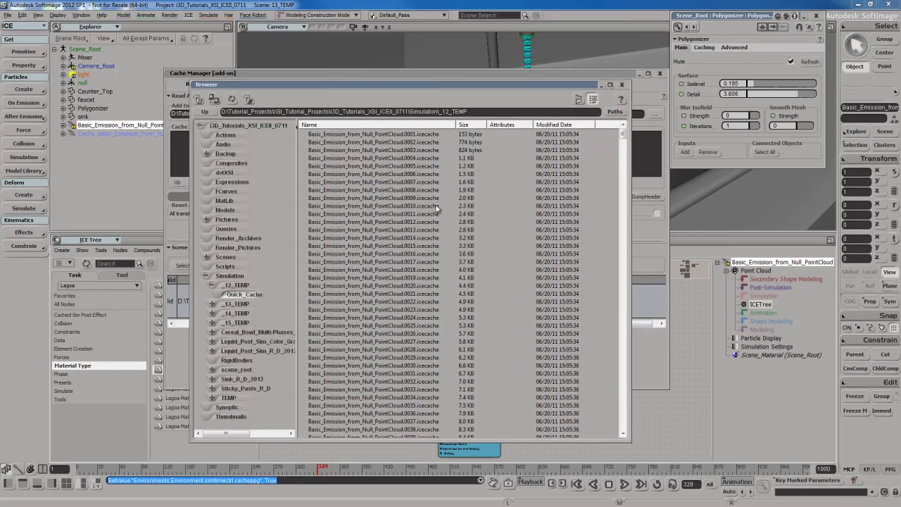
pyautogui.click(491, 74)
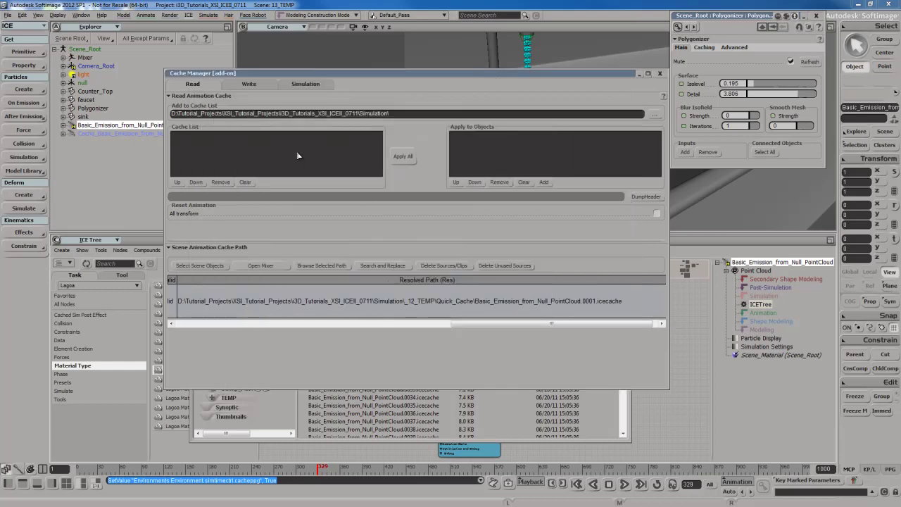
# - Switch the Cache Manager to Write with IceCache format, then close the Browser
pyautogui.click(252, 85)
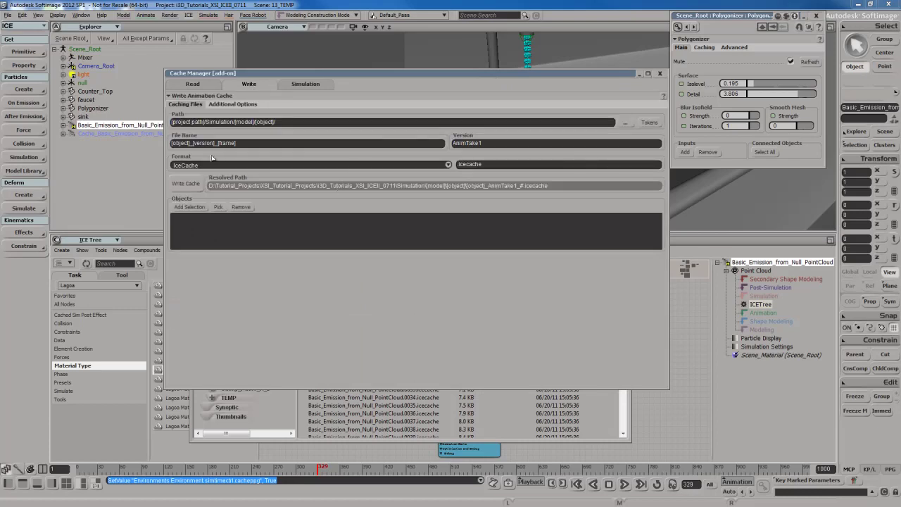
pyautogui.click(328, 167)
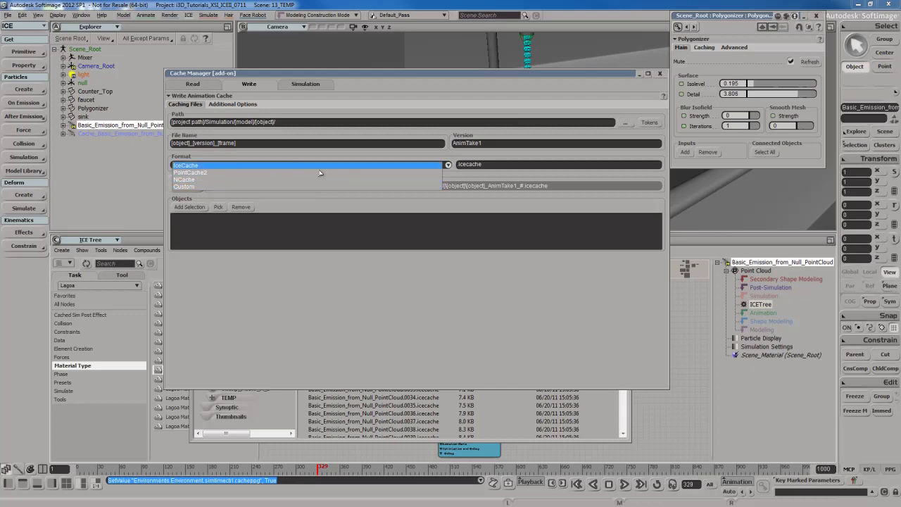
pyautogui.click(319, 167)
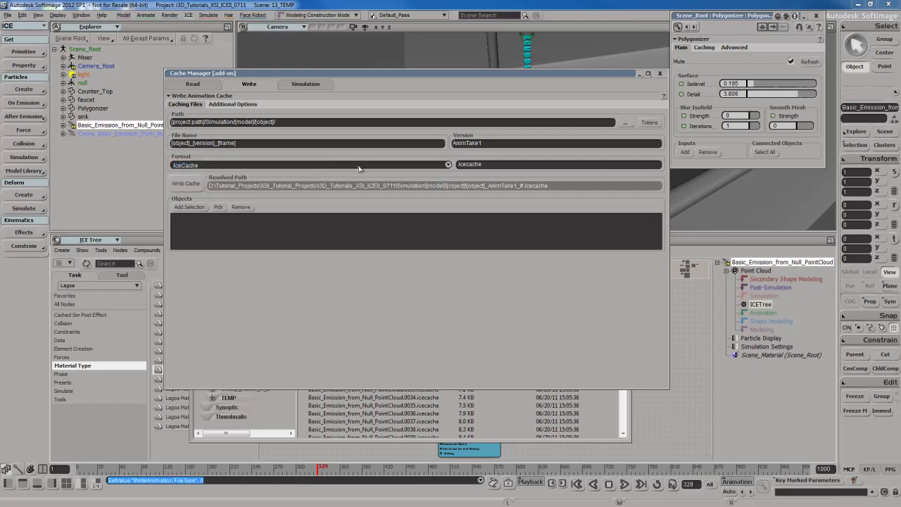
pyautogui.click(503, 410)
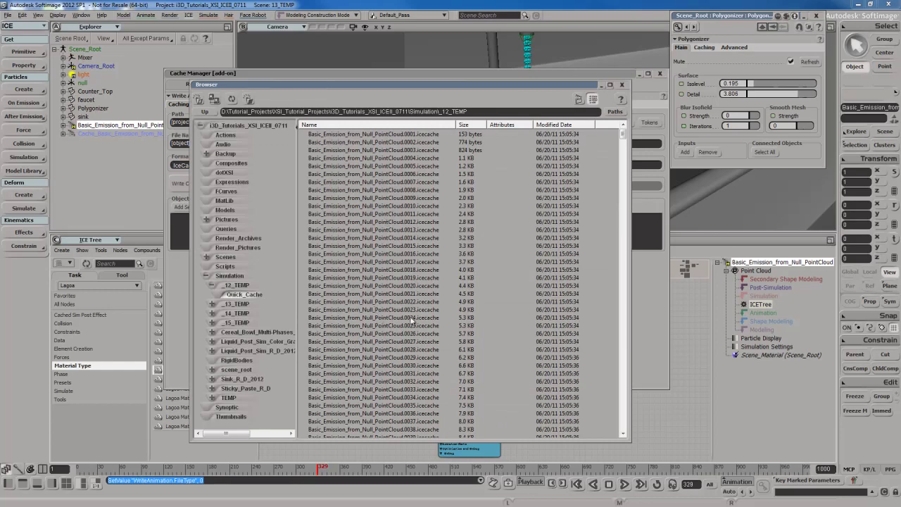
pyautogui.click(621, 85)
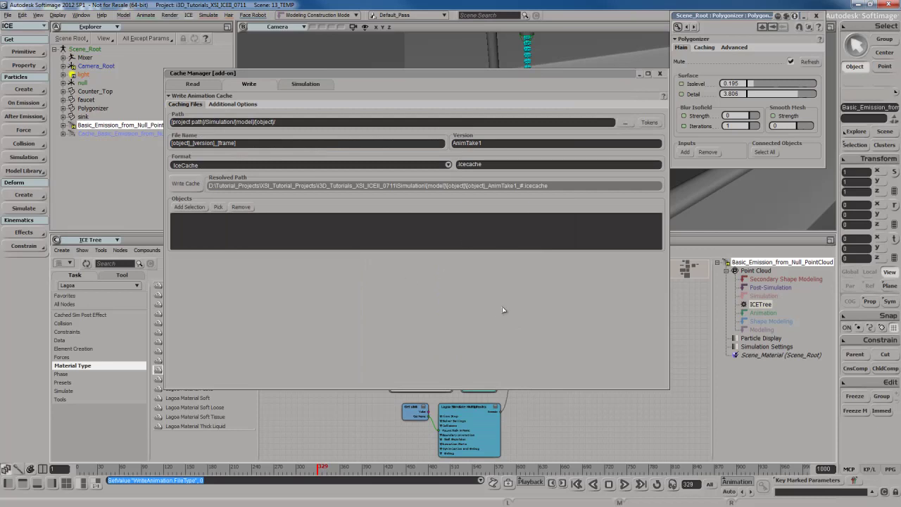
# - Close the Cache Manager and view the Polygonizer's No Caching, cache_emPoly, .emp2 settings
pyautogui.click(660, 74)
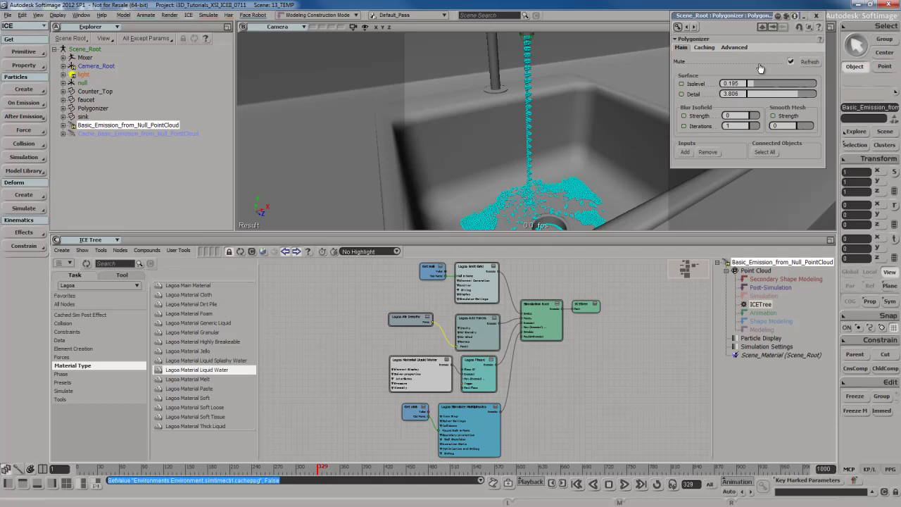
pyautogui.click(703, 48)
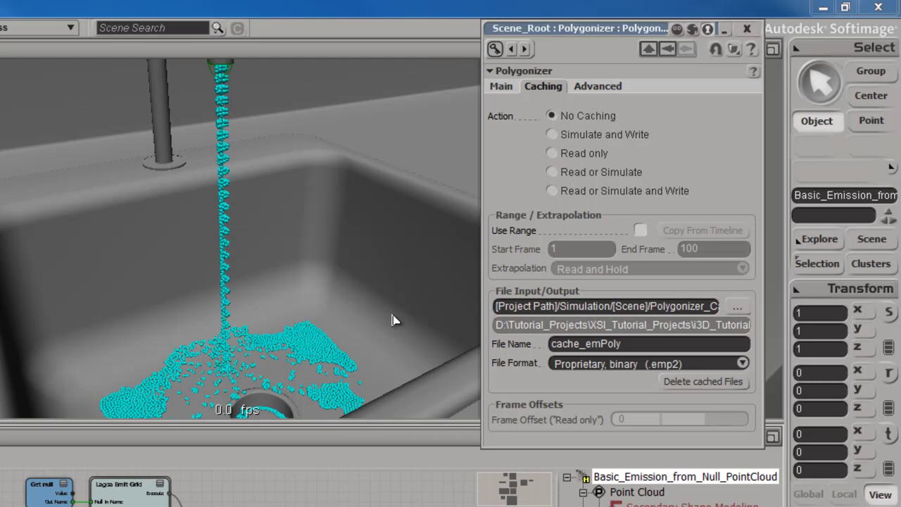
# - On the Polygonizer Main tab, confirm Basic_Emission_from_Null_PointCloud is connected, then deselect all
pyautogui.click(502, 87)
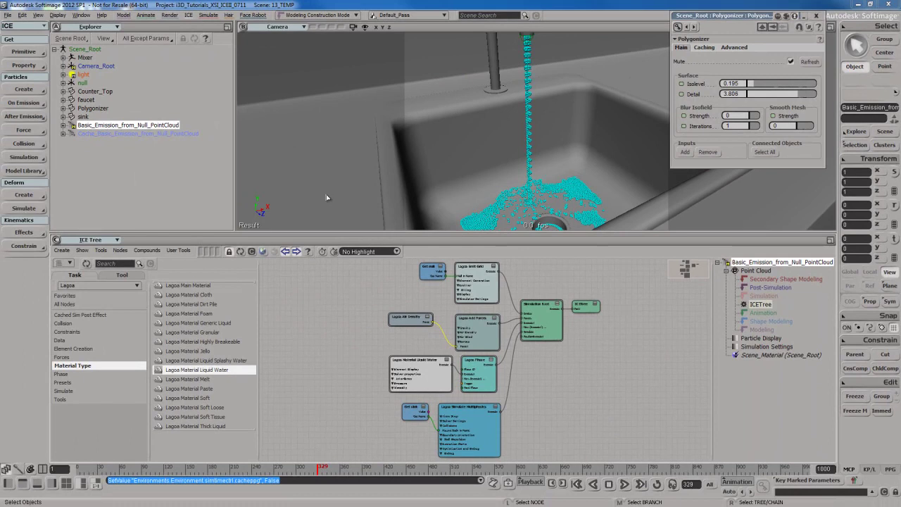
pyautogui.click(176, 134)
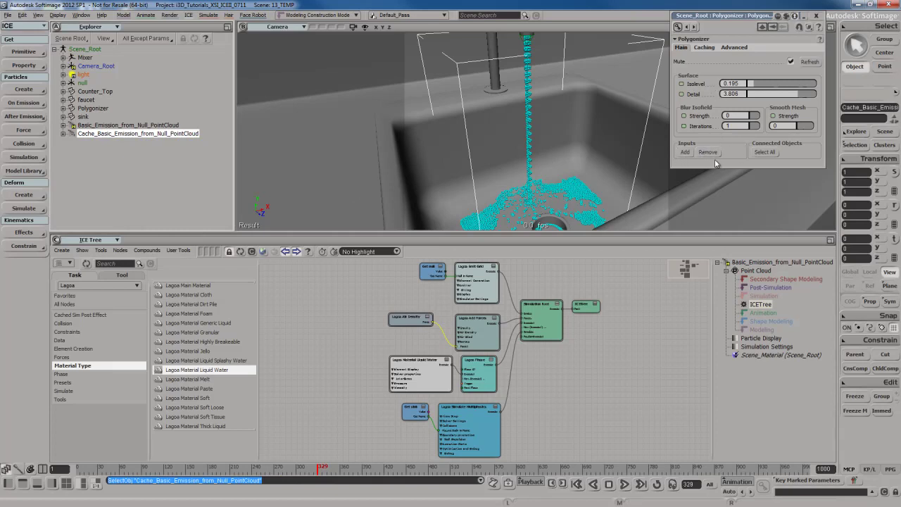
pyautogui.click(771, 151)
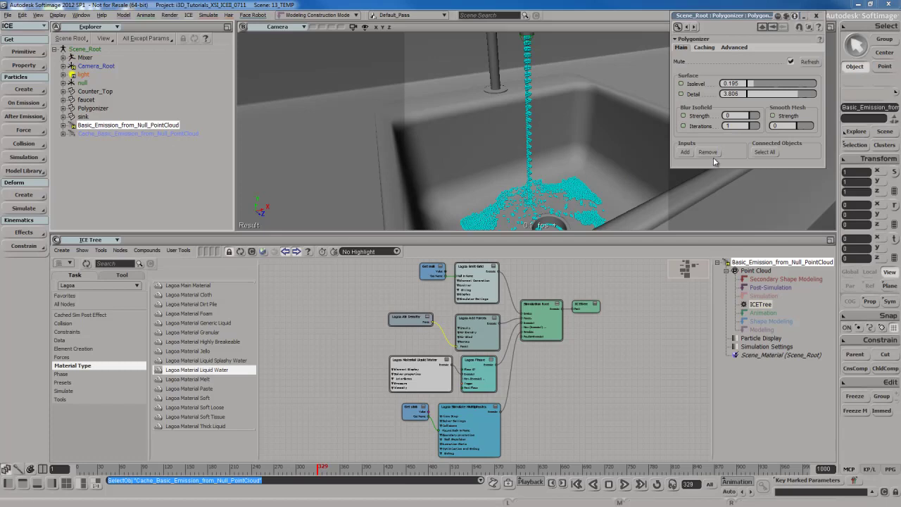
pyautogui.hotkey('ctrl', 'shift', 'a')
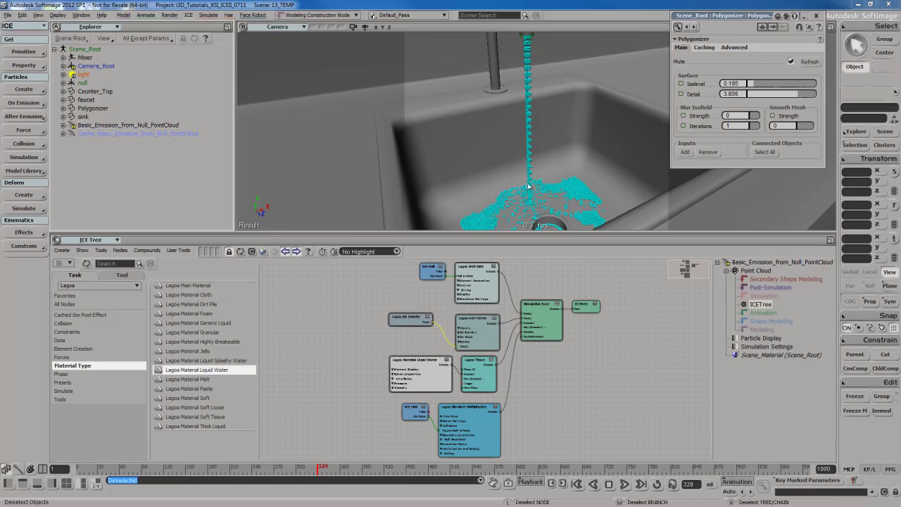
pyautogui.click(765, 152)
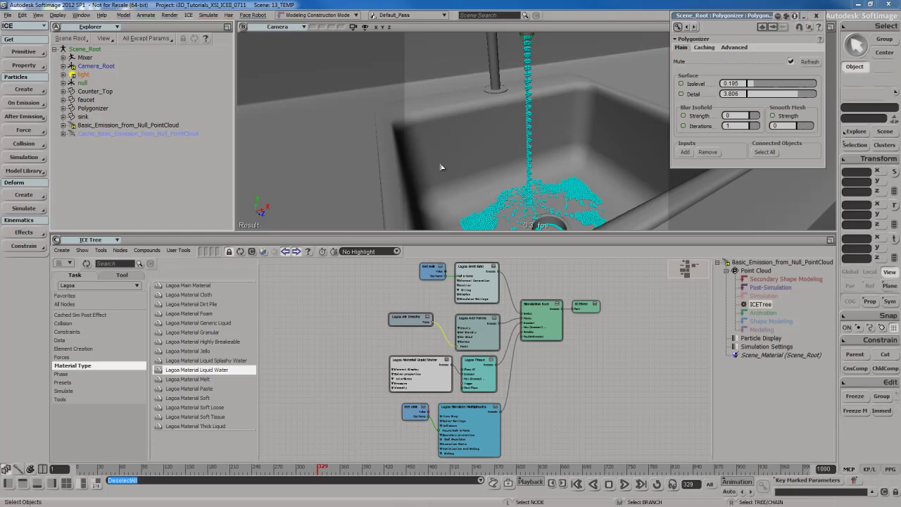
pyautogui.click(687, 153)
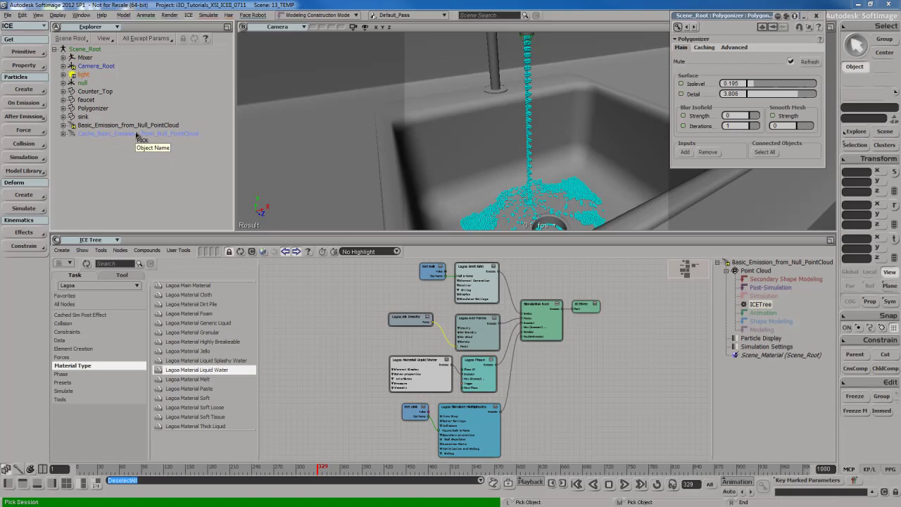
pyautogui.rightClick(451, 136)
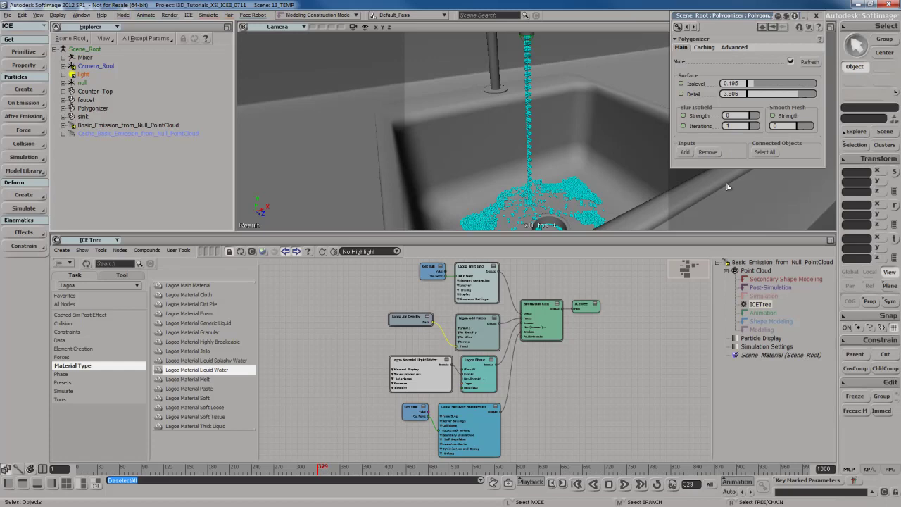
# - Unmute the Polygonizer and preview-render the sink water in a render region
pyautogui.click(791, 62)
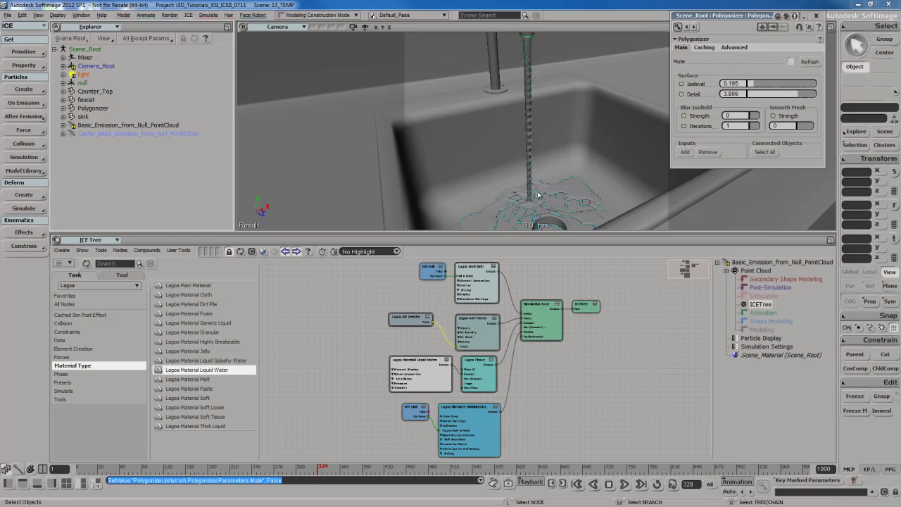
pyautogui.press('q')
pyautogui.moveTo(446, 135)
pyautogui.mouseDown()
pyautogui.moveTo(604, 233)
pyautogui.moveTo(621, 229)
pyautogui.mouseUp()
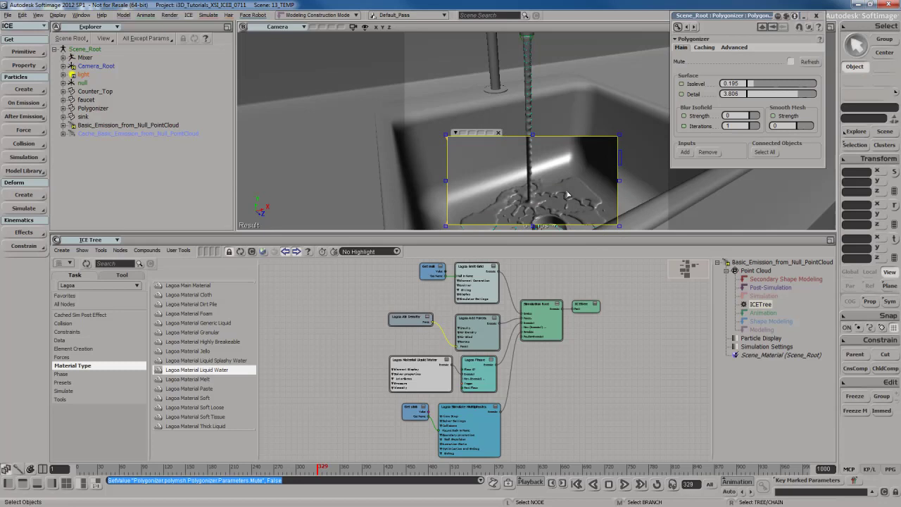
pyautogui.hotkey('shift', 'q')
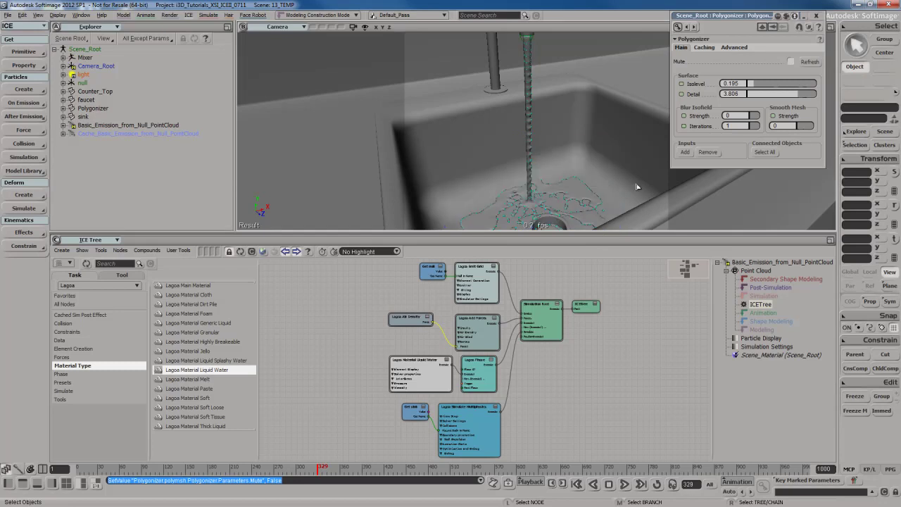
# - Replay the fluid from frame 1, stop at frame 81, and preview-render the faucet splash
pyautogui.hotkey('shift', 'F5')
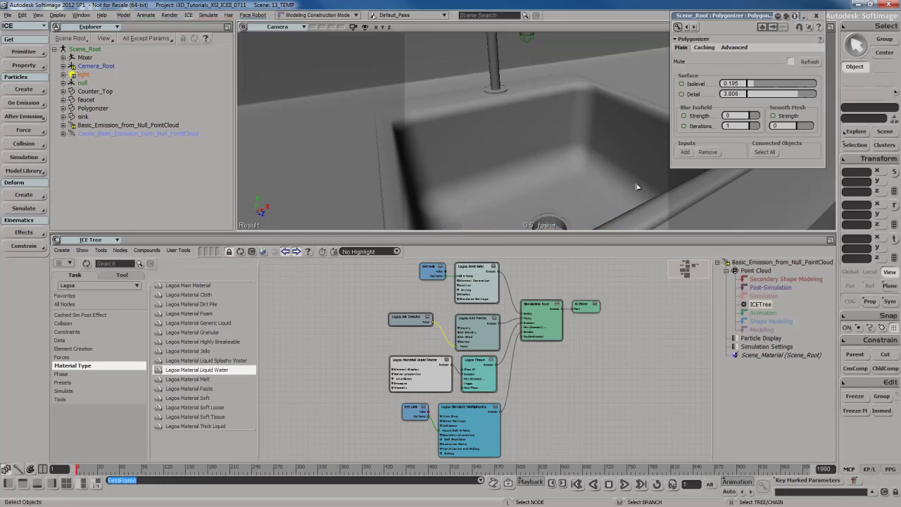
pyautogui.press('F4')
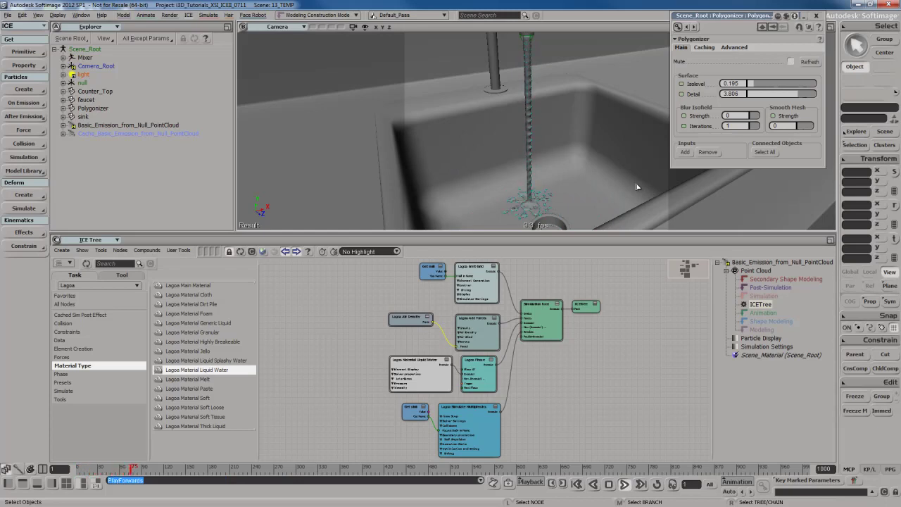
pyautogui.press('Escape')
pyautogui.press('q')
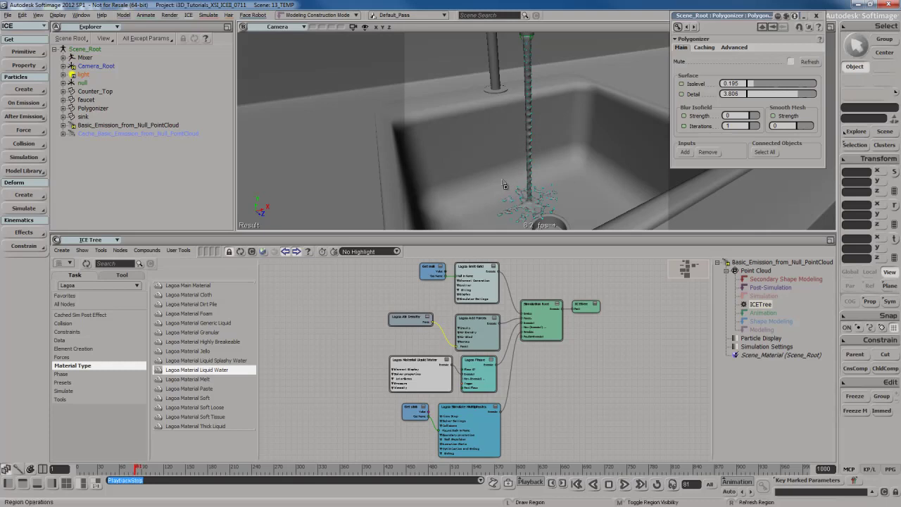
pyautogui.moveTo(471, 141)
pyautogui.mouseDown()
pyautogui.moveTo(542, 214)
pyautogui.moveTo(597, 233)
pyautogui.mouseUp()
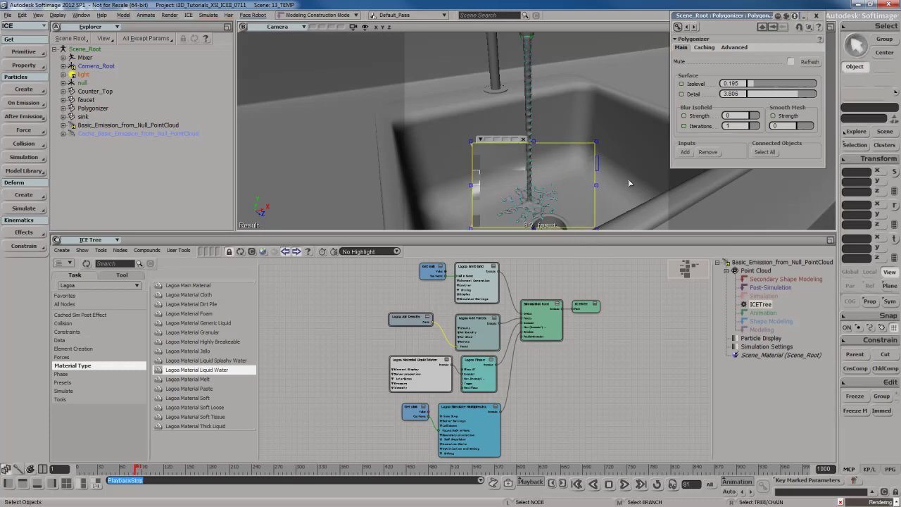
pyautogui.press('q')
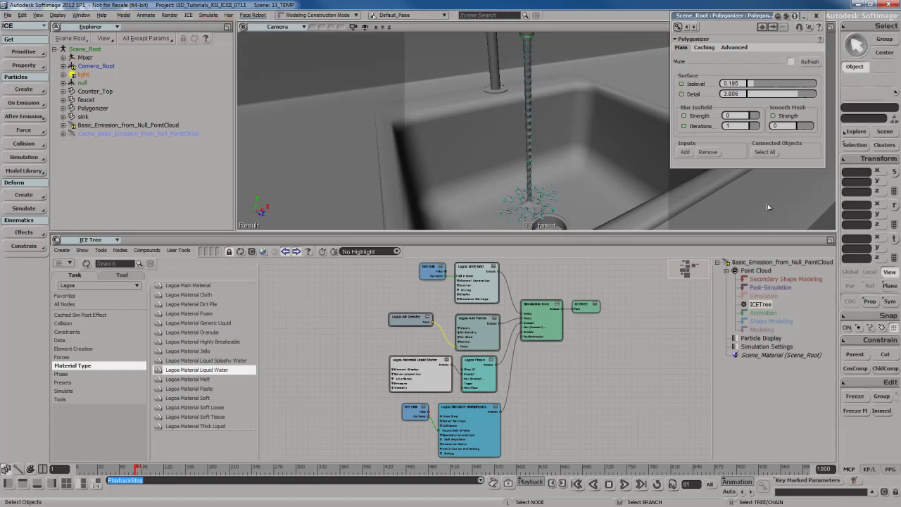
# - Set Polygonizer caching to Simulate and Write with Use Range left off
pyautogui.click(703, 47)
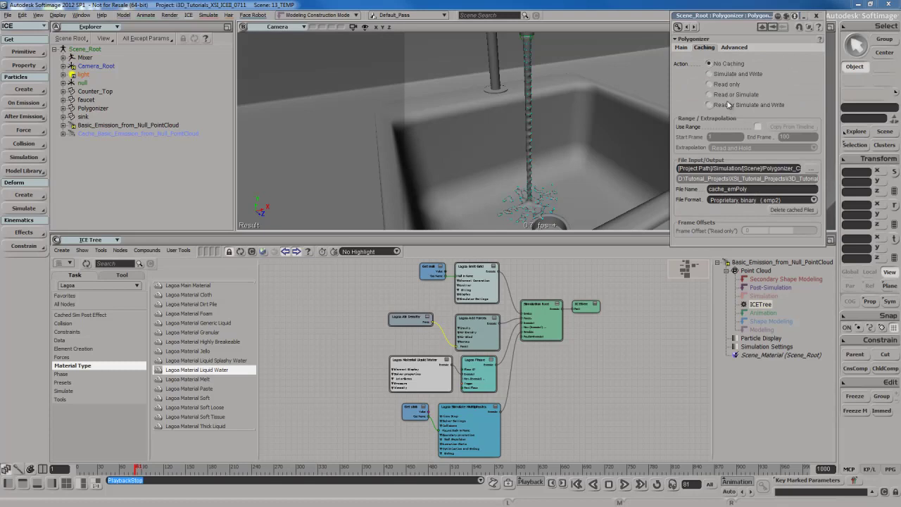
pyautogui.click(727, 74)
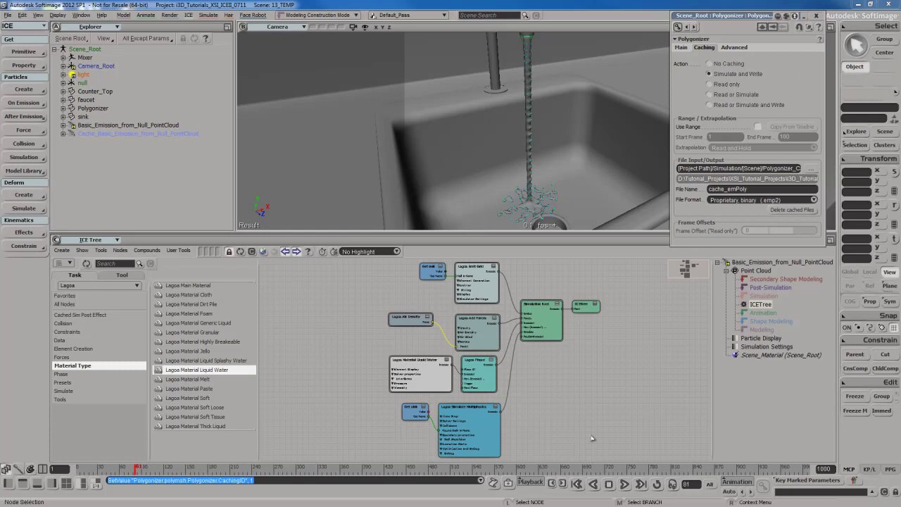
pyautogui.click(824, 469)
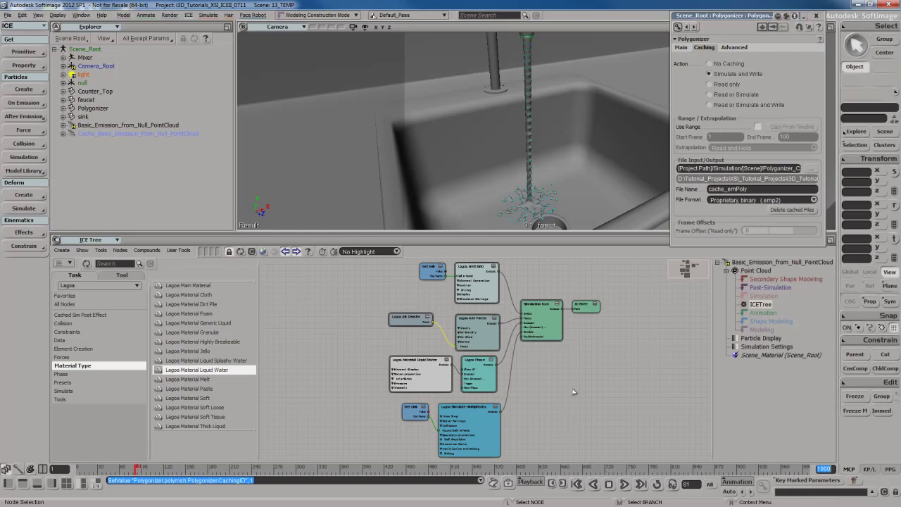
pyautogui.click(758, 128)
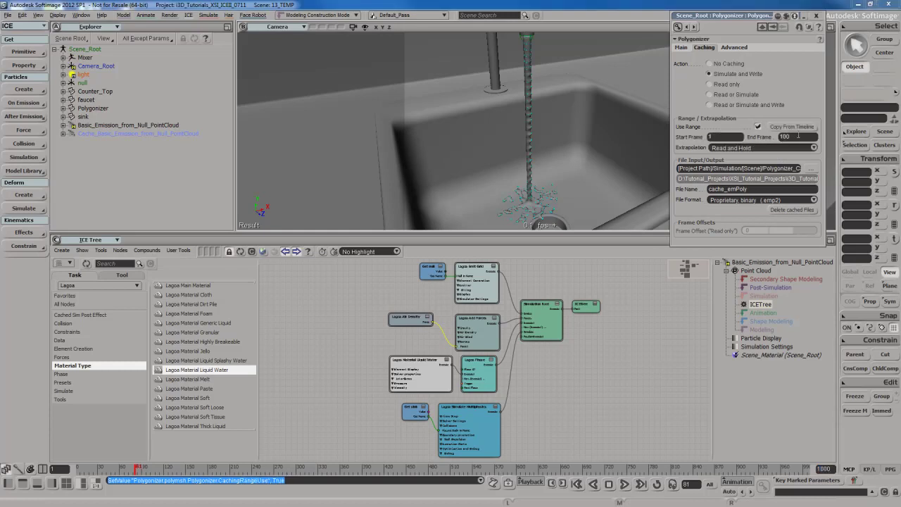
pyautogui.click(759, 127)
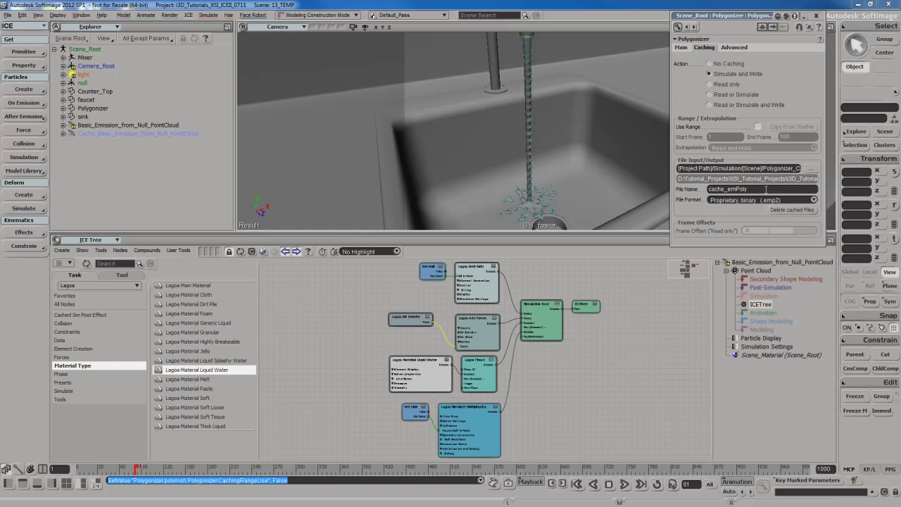
pyautogui.click(711, 168)
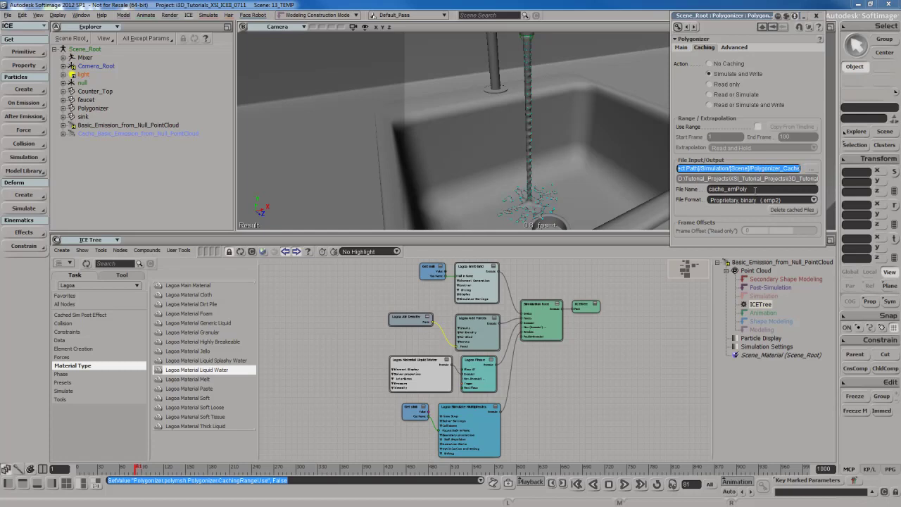
# - Name the Polygonizer cache file Sink_Example, keeping the Proprietary binary (.emp2) format
pyautogui.click(755, 189)
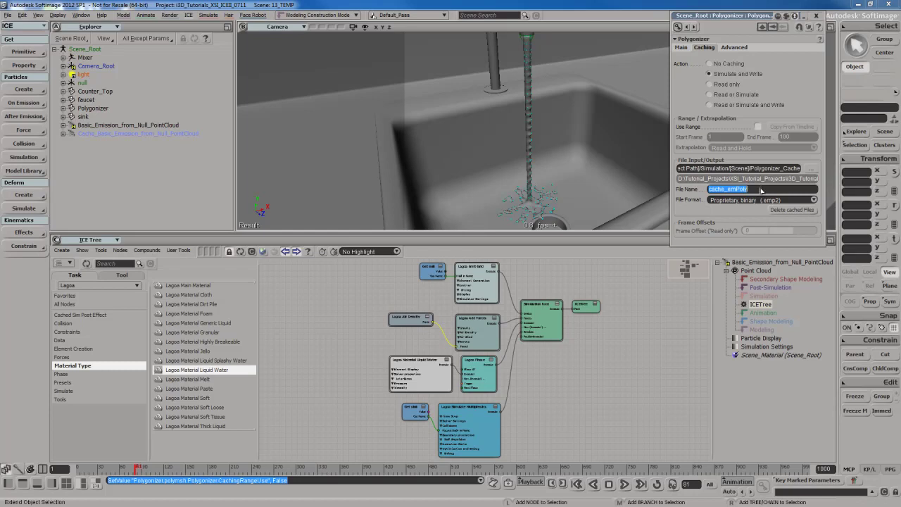
pyautogui.write('Sink_')
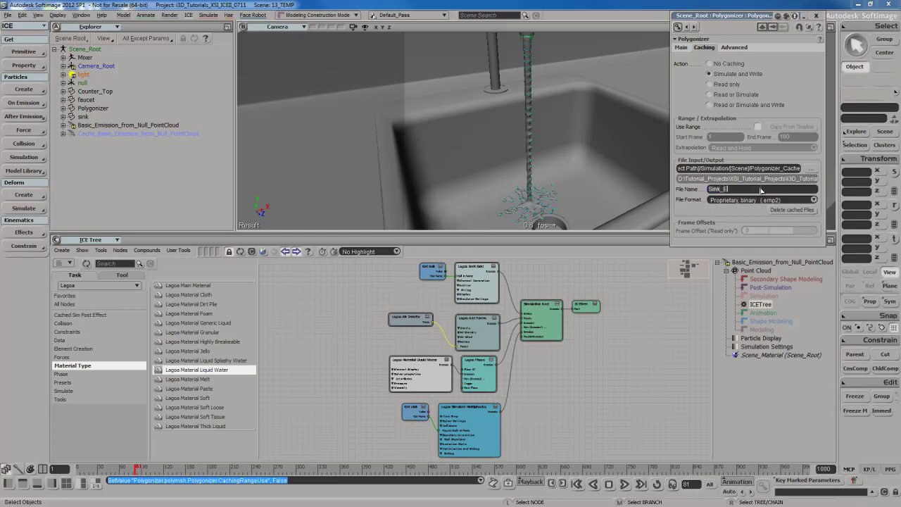
pyautogui.write('Example')
pyautogui.press('Return')
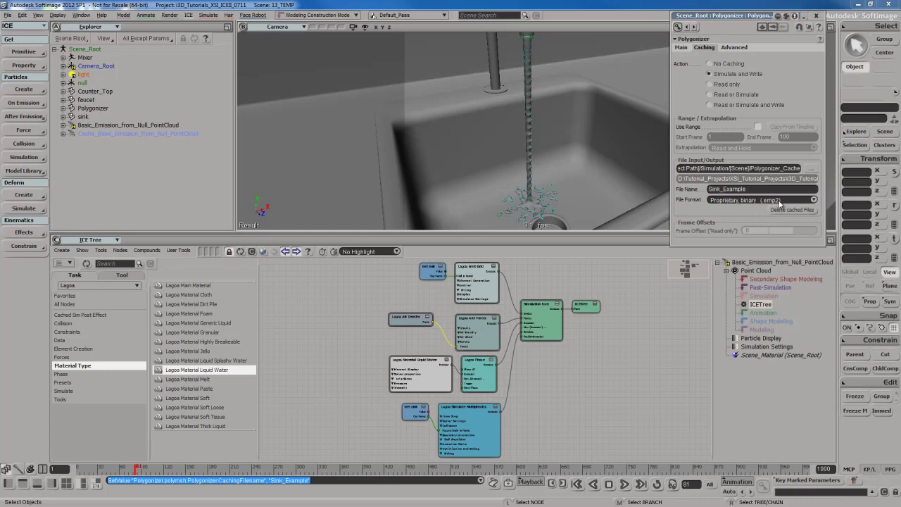
pyautogui.click(757, 201)
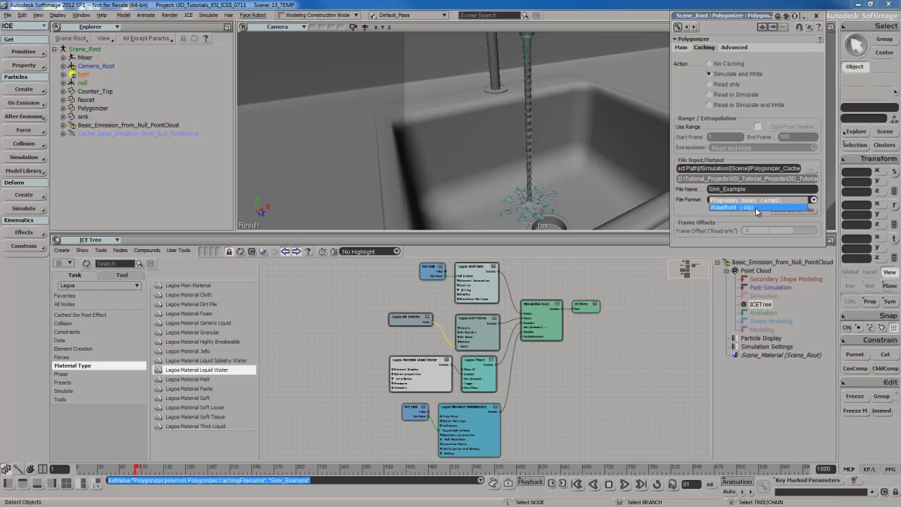
pyautogui.click(766, 201)
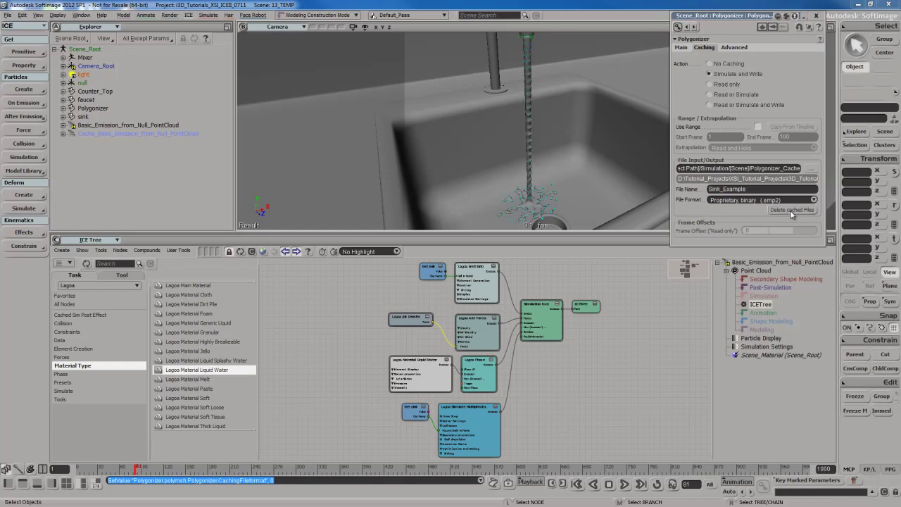
# - Delete the previously cached Polygonizer files and dismiss the confirmation
pyautogui.click(791, 212)
pyautogui.click(775, 159)
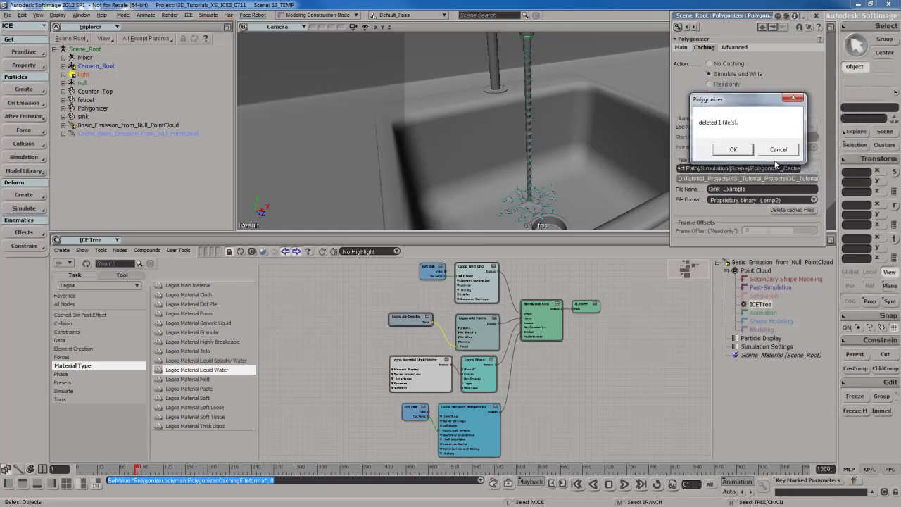
pyautogui.click(739, 152)
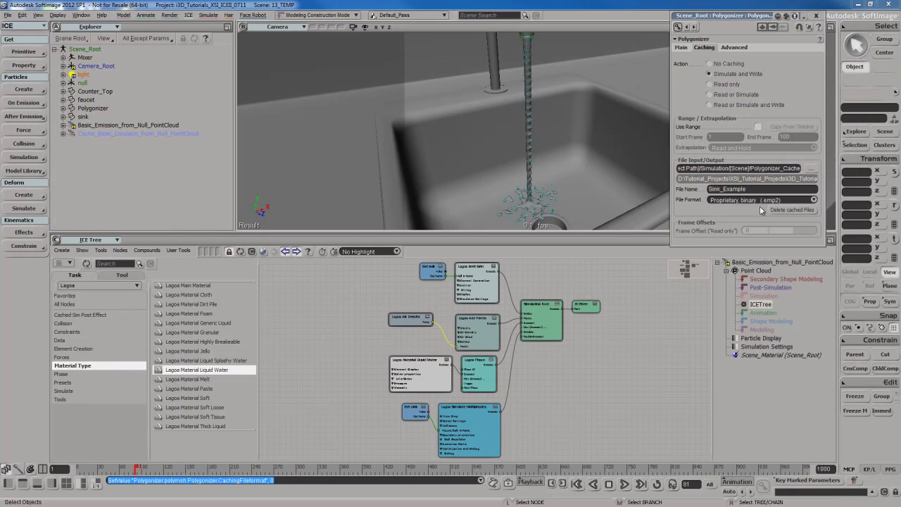
# - Enable Calculate 3D Motion Vectors on the Polygonizer's Advanced tab
pyautogui.click(735, 47)
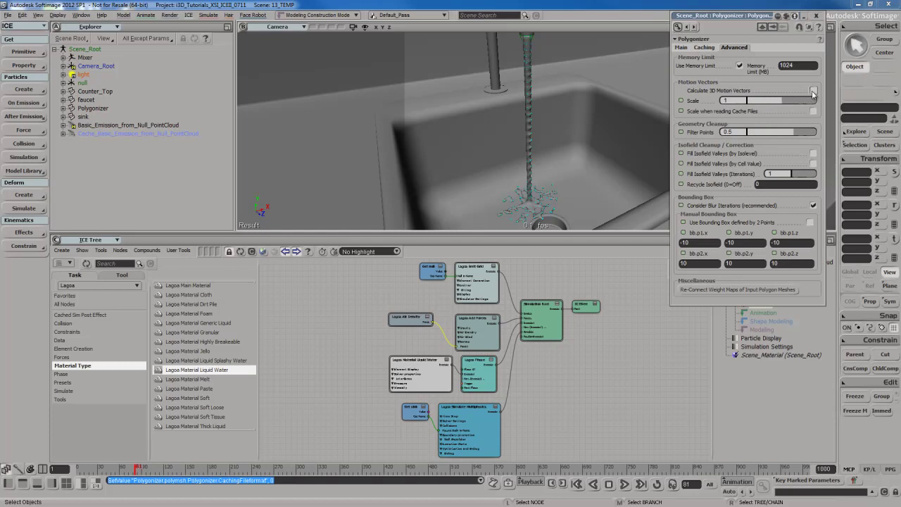
pyautogui.click(813, 91)
# - Save the scene and play the simulation from frame 1 to write the Sink_Example cache
pyautogui.click(704, 48)
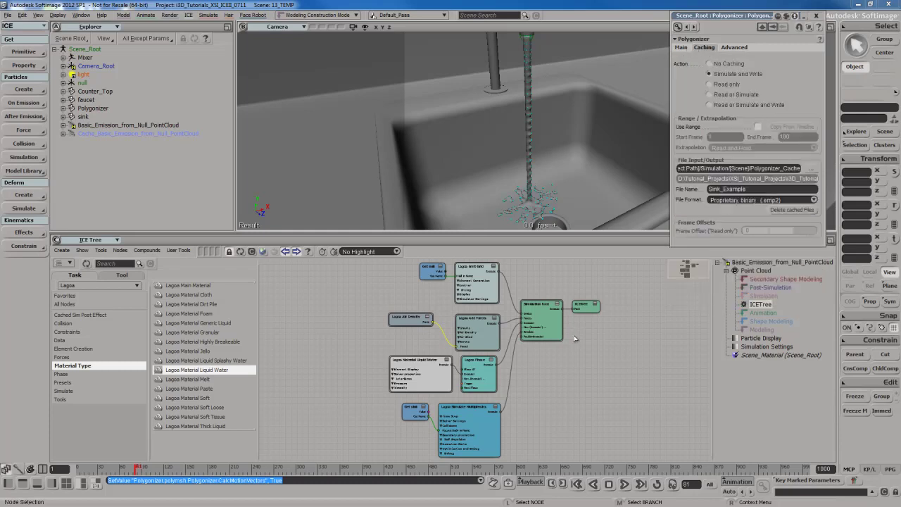
pyautogui.hotkey('ctrl', 's')
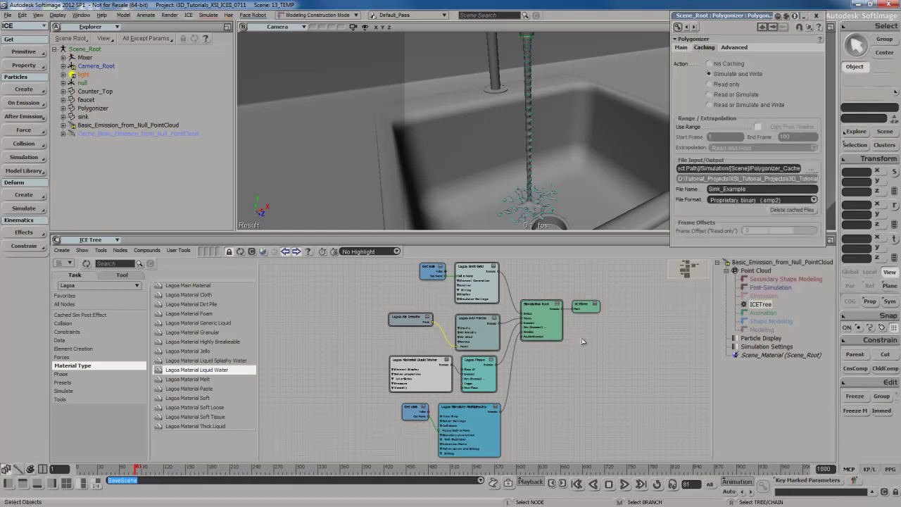
pyautogui.hotkey('shift', ',')
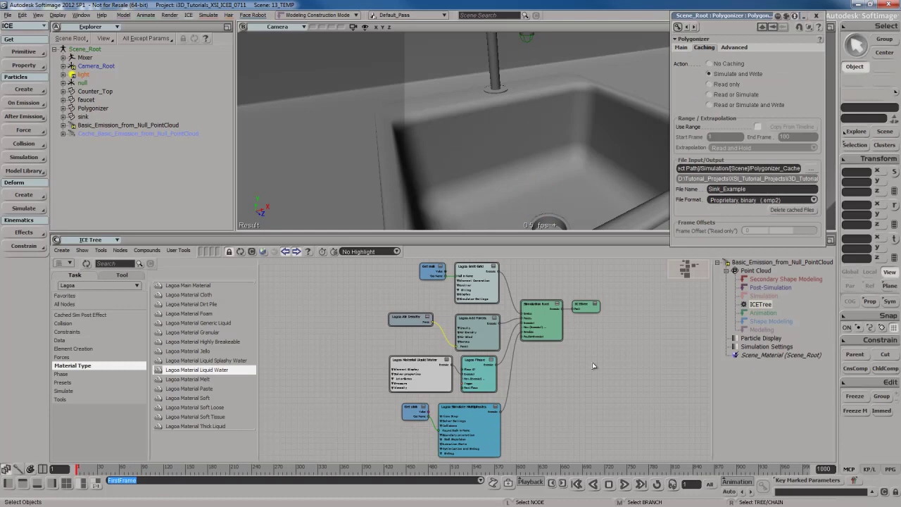
pyautogui.hotkey('ctrl', '.')
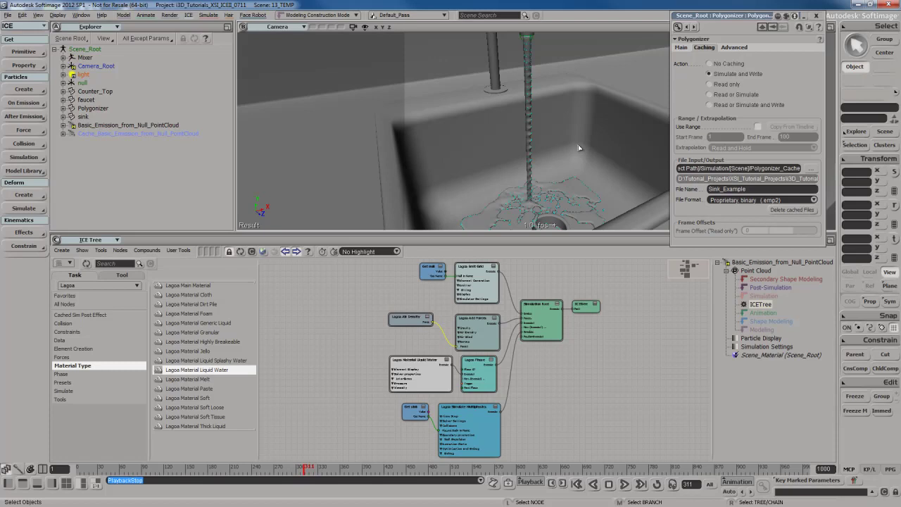
# - Orbit to a top-down sink view, draw a render region, and set the Polygonizer cache to Read only
pyautogui.press('s')
pyautogui.moveTo(586, 134); pyautogui.dragTo(582, 167, button='right')
pyautogui.press('q')
pyautogui.moveTo(427, 59); pyautogui.dragTo(624, 216)
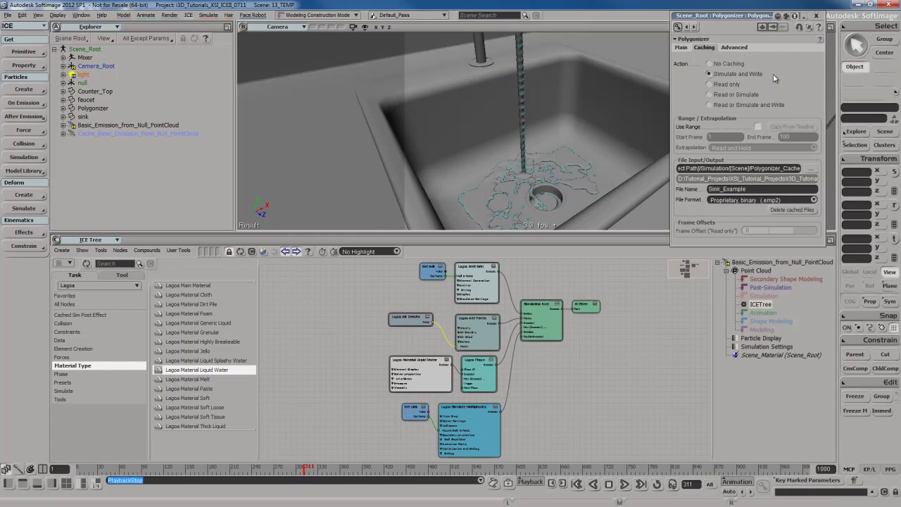
pyautogui.click(733, 85)
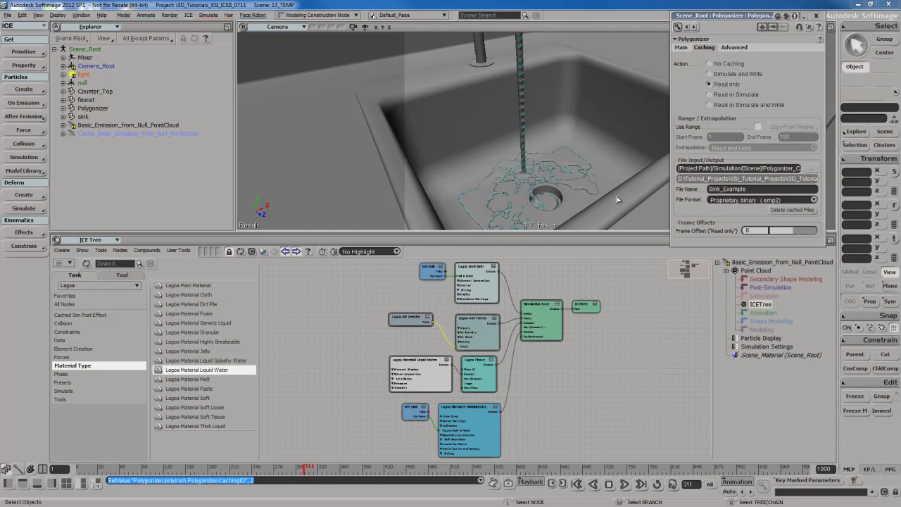
# - Play the cached fluid from frame 1, stop at frame 154, then scrub back to frame 108
pyautogui.press('Home')
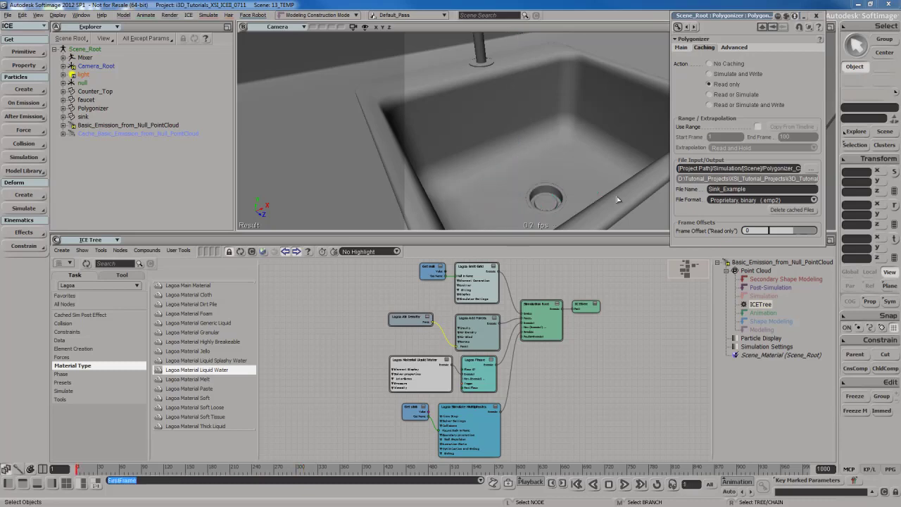
pyautogui.press('F5')
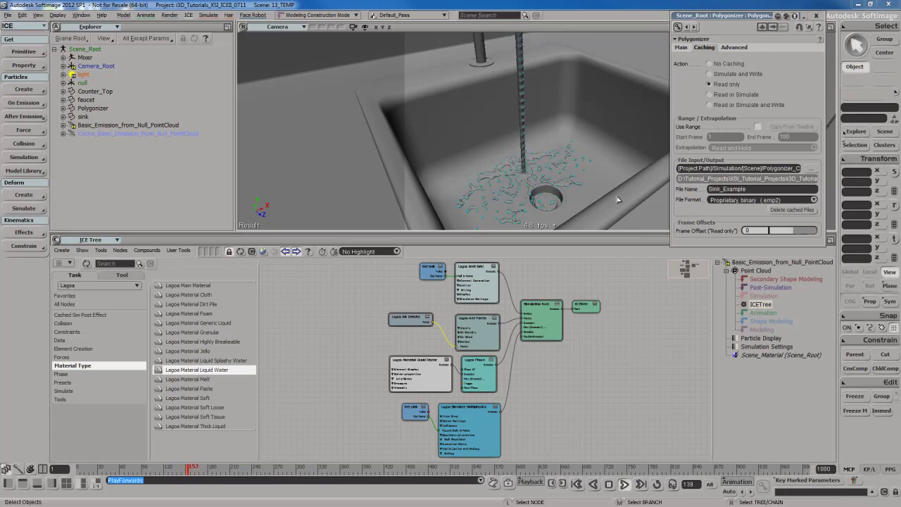
pyautogui.press('Escape')
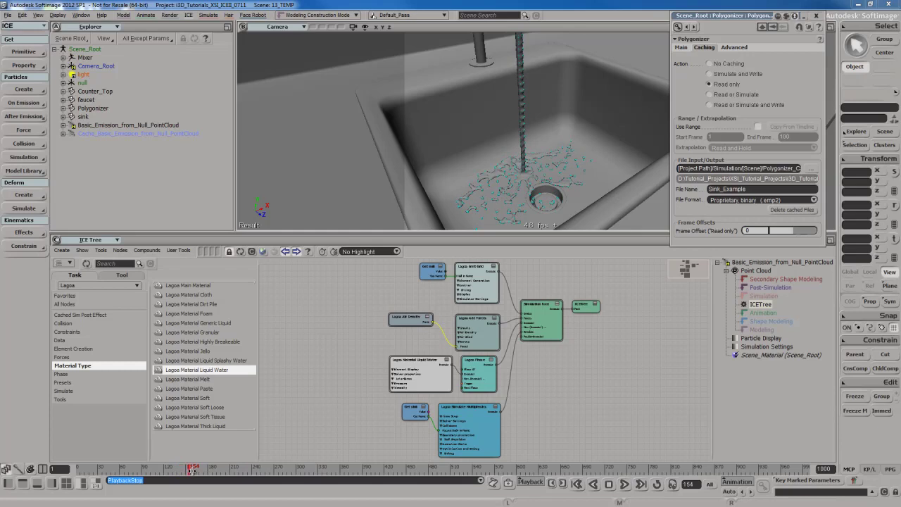
pyautogui.moveTo(192, 470); pyautogui.dragTo(211, 473)
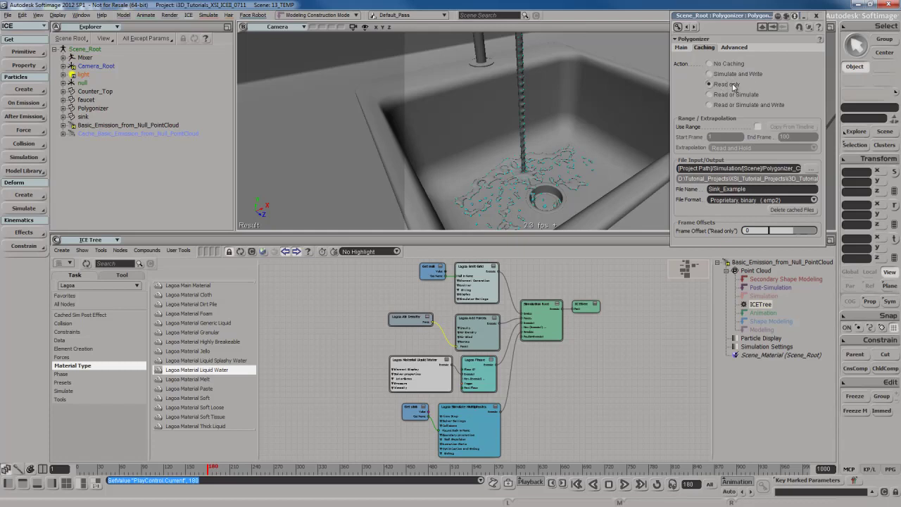
# - Scrub back to frame 173, then jump to frame 198 to see water around the drain
pyautogui.moveTo(212, 469); pyautogui.dragTo(174, 469)
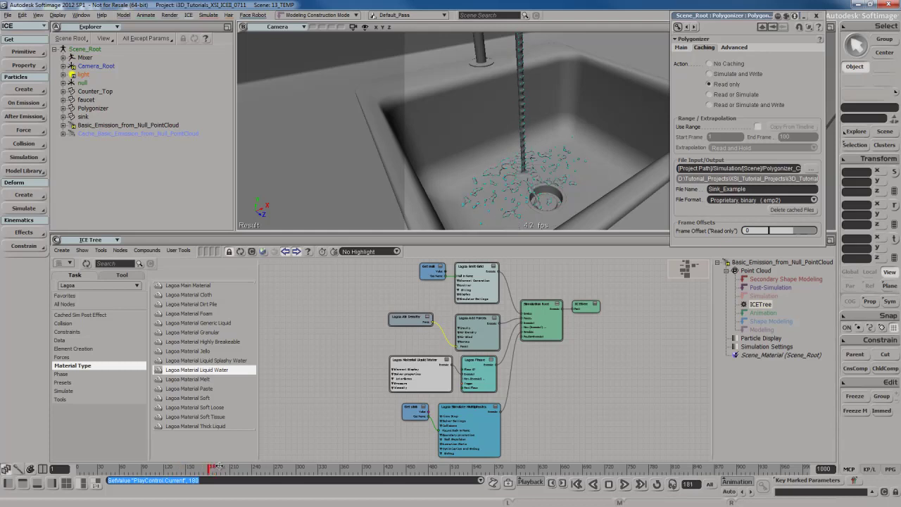
pyautogui.click(221, 467)
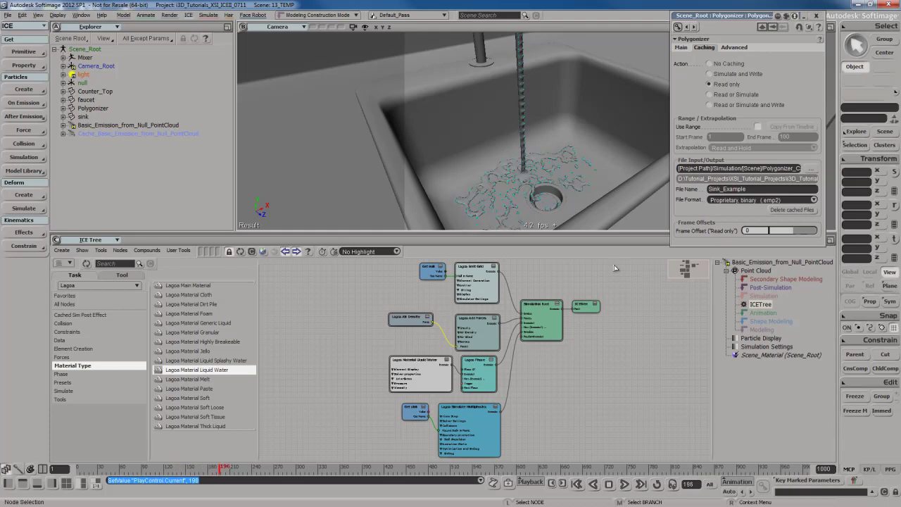